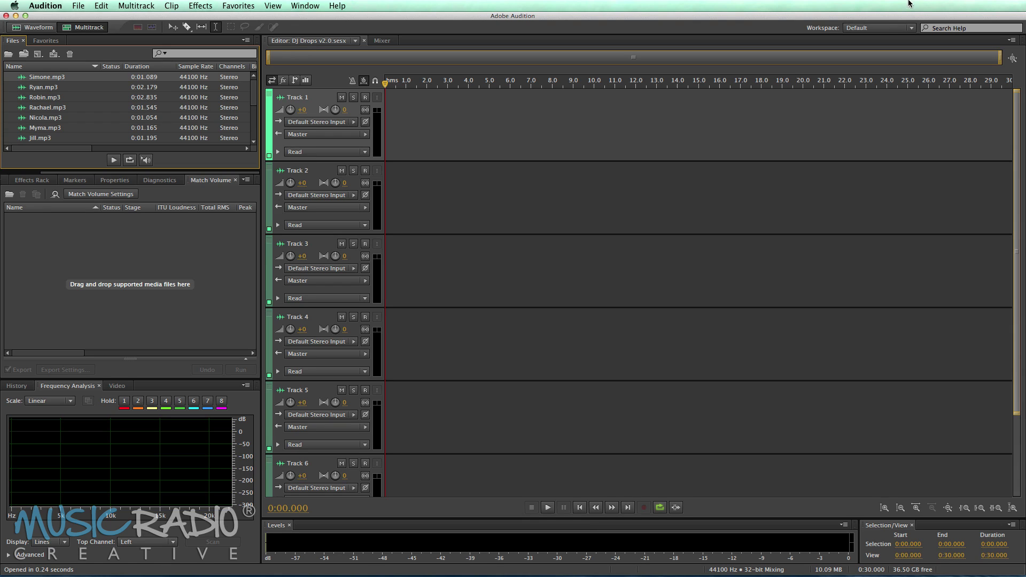
Select all seven DJ drop MP3 files in the Files panel.
{"action": "left_click", "coordinate": [83, 95]}
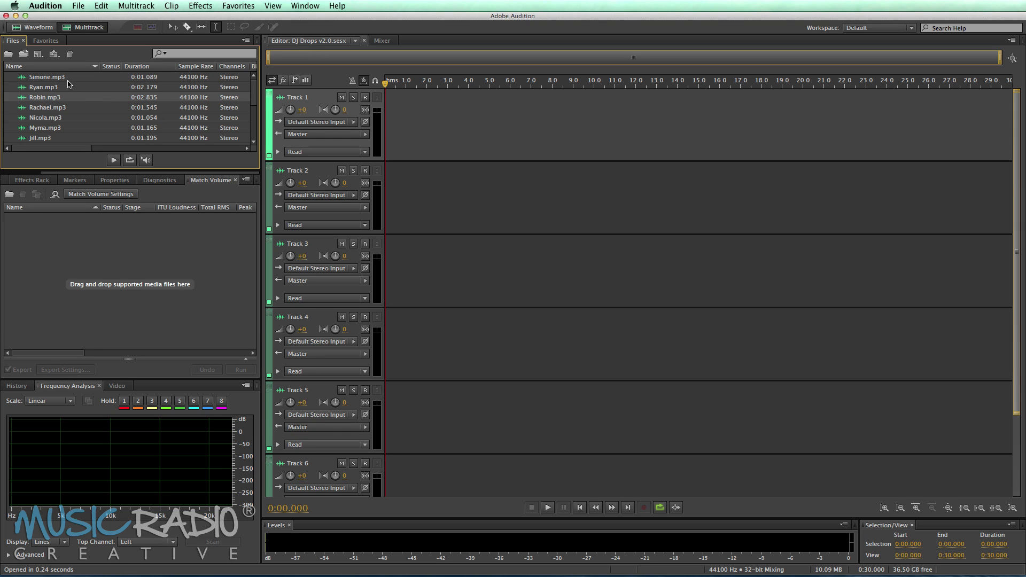
{"action": "key", "text": "super+a"}
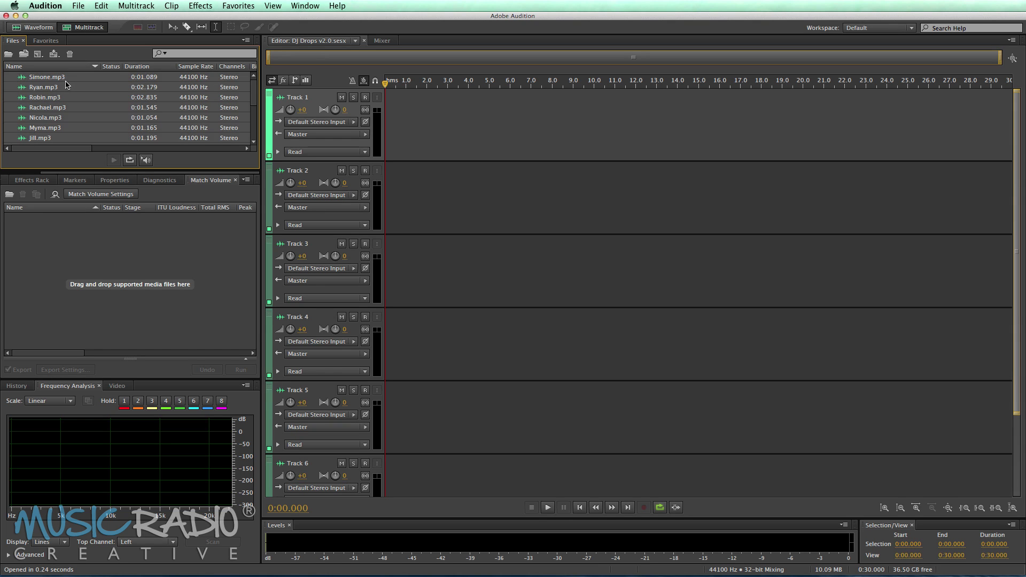
Place the selected drop files end to end as clips on Track 1.
{"action": "left_click_drag", "start_coordinate": [62, 79], "coordinate": [410, 123]}
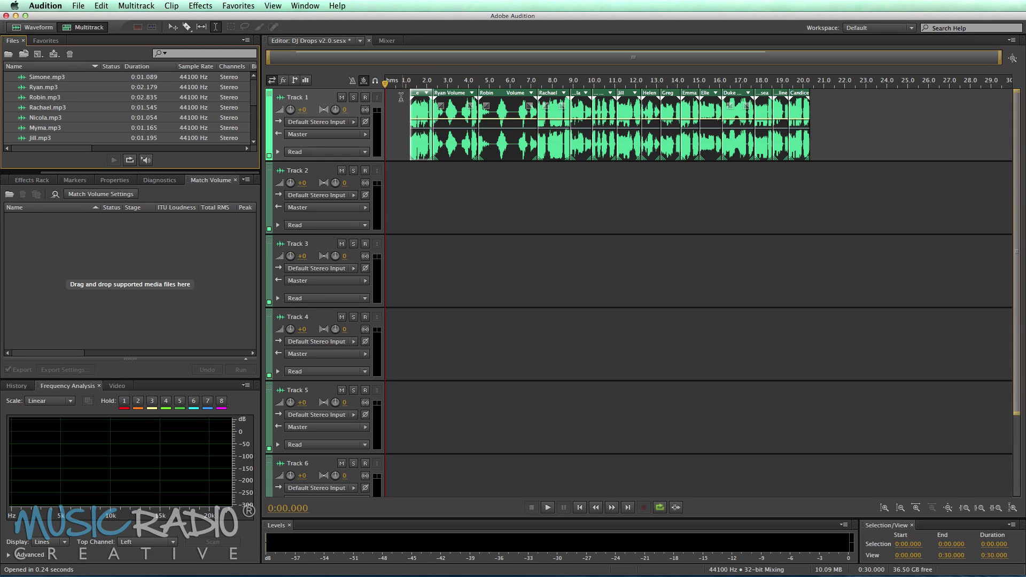
{"action": "scroll", "coordinate": [399, 84], "scroll_direction": "up", "scroll_amount": 3}
{"action": "scroll", "coordinate": [400, 84], "scroll_direction": "up", "scroll_amount": 2}
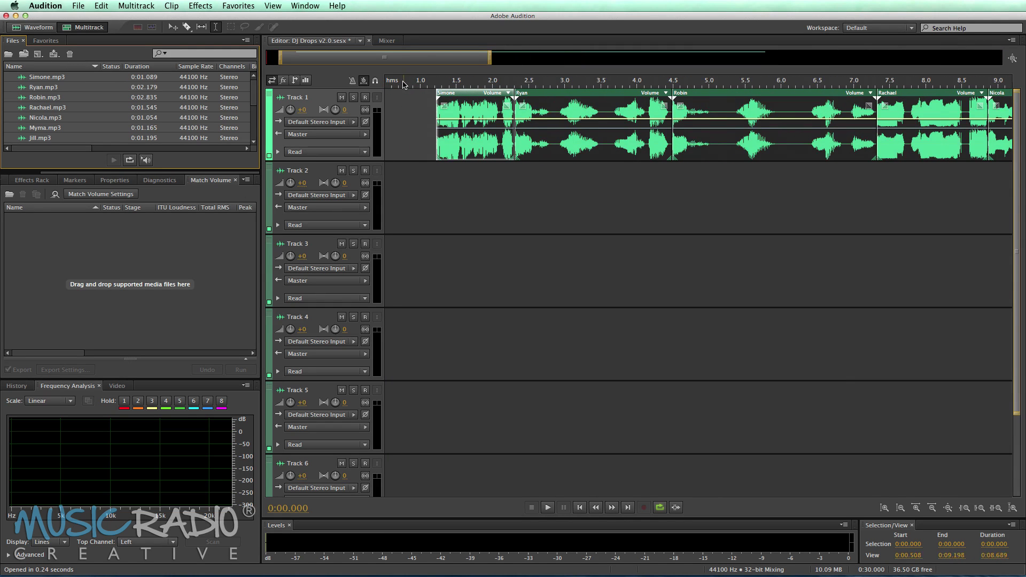
{"action": "scroll", "coordinate": [406, 83], "scroll_direction": "up", "scroll_amount": 2}
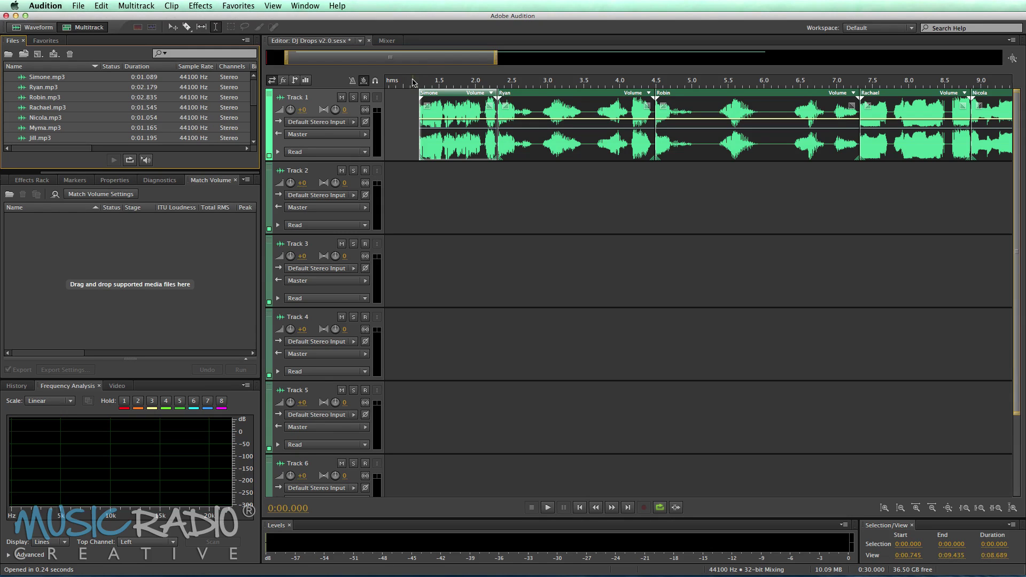
Preview the clips from 1.13 seconds, then zoom out to show the whole 30-second session.
{"action": "left_click", "coordinate": [413, 81]}
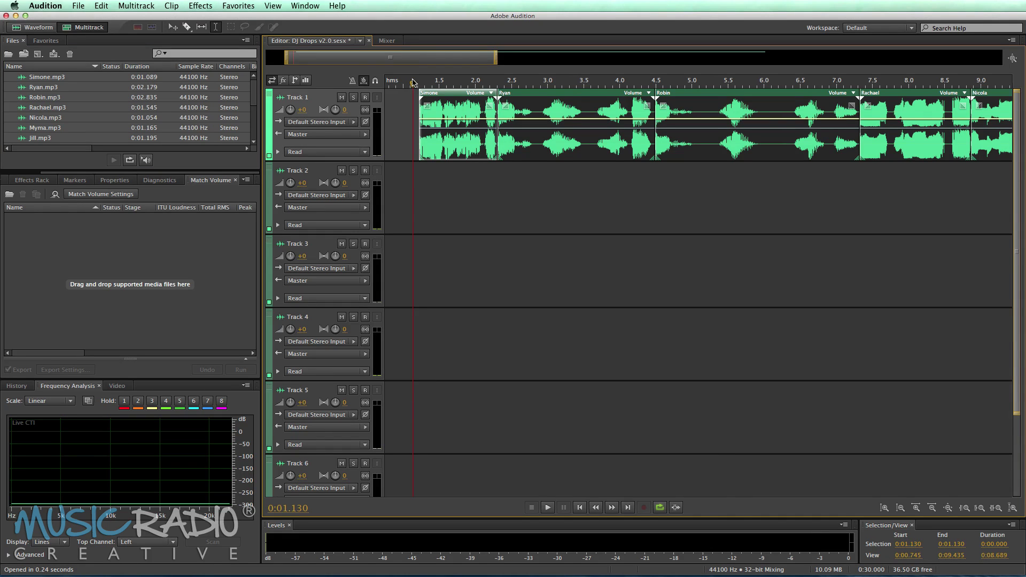
{"action": "key", "text": "space"}
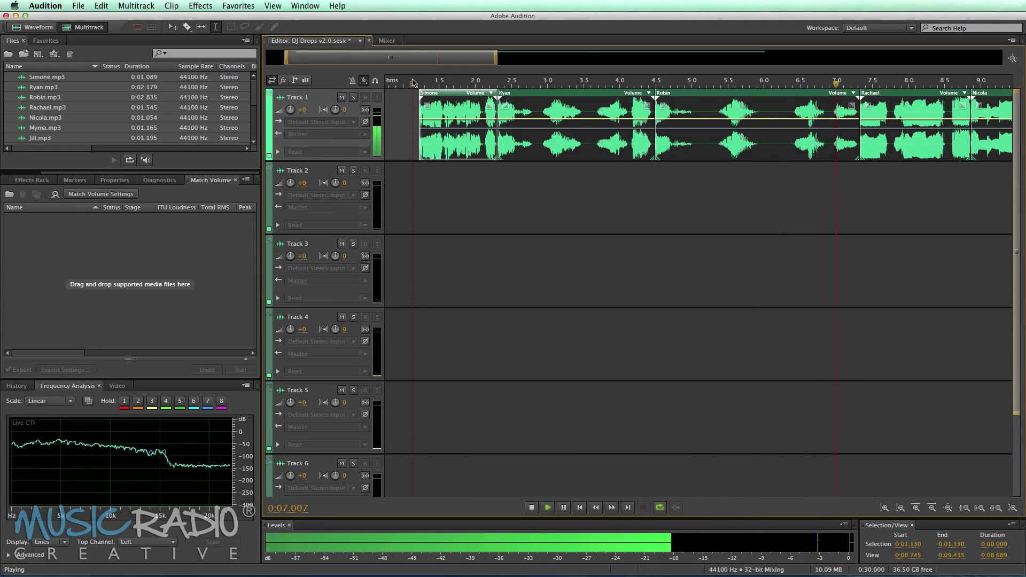
{"action": "key", "text": "space"}
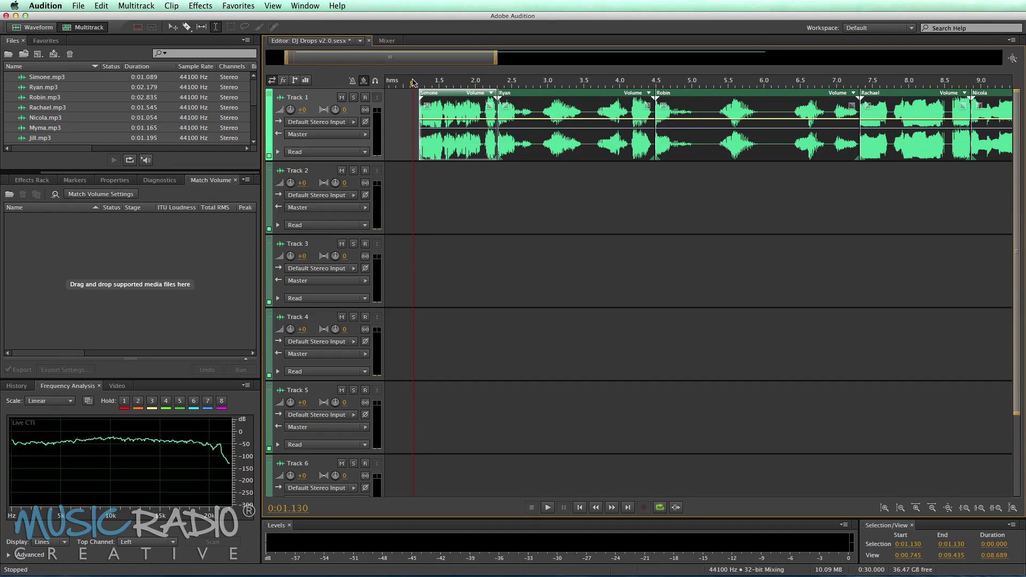
{"action": "key", "text": "backslash"}
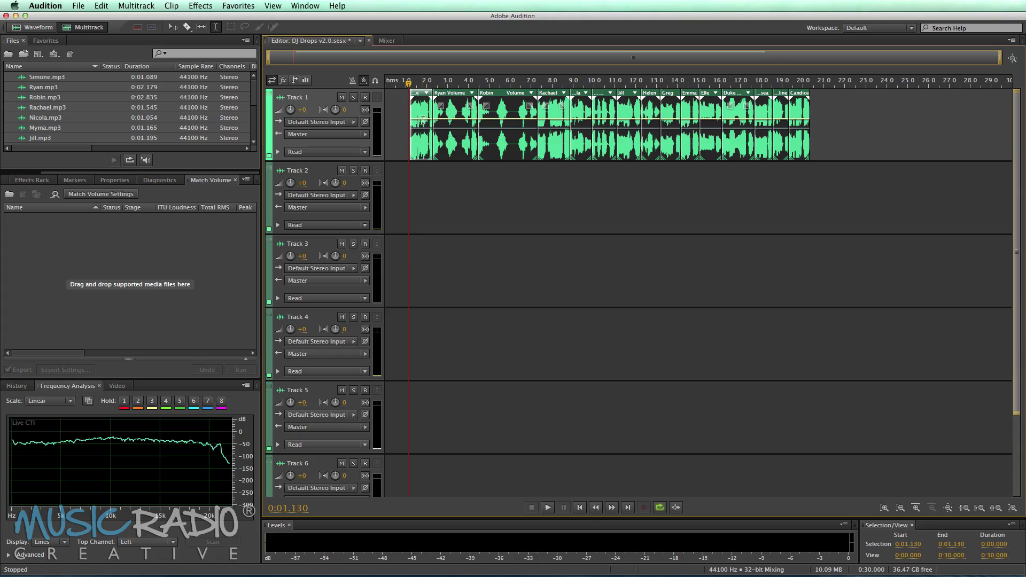
Load the drop files into the Match Volume panel and show its ITU-R BS.1770-2 settings.
{"action": "left_click", "coordinate": [310, 8]}
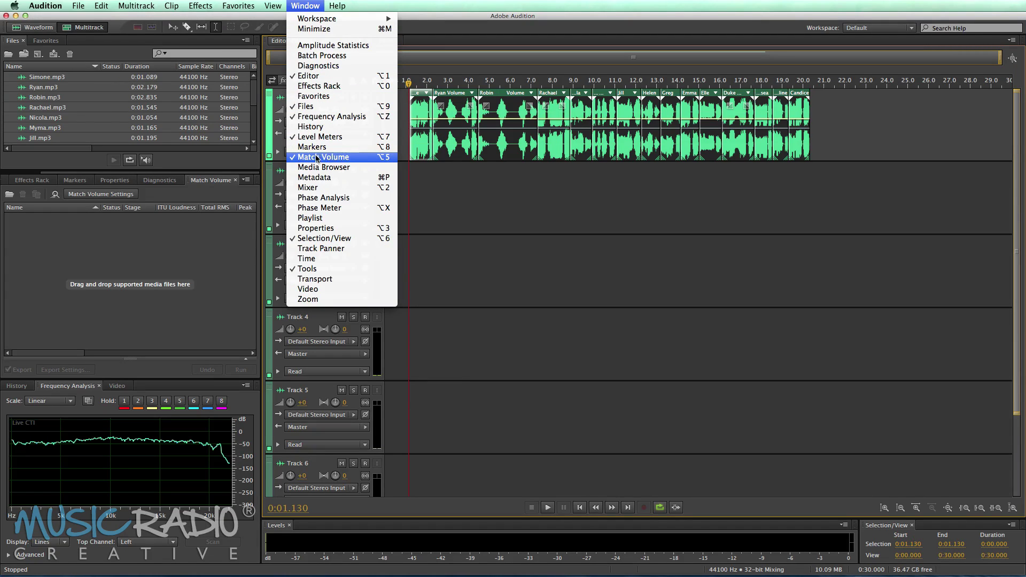
{"action": "left_click", "coordinate": [212, 181]}
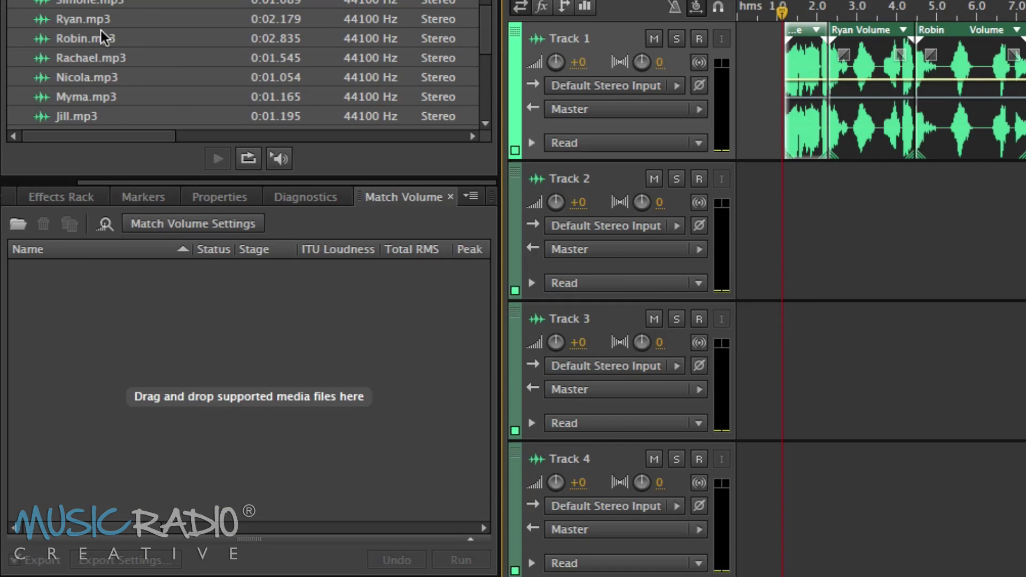
{"action": "left_click_drag", "start_coordinate": [74, 24], "coordinate": [151, 326]}
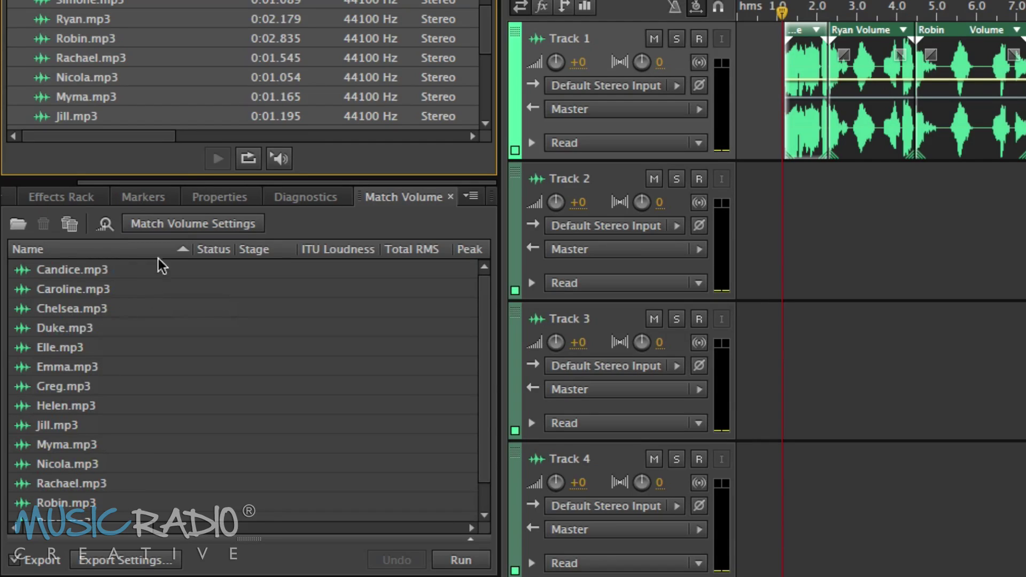
{"action": "left_click", "coordinate": [167, 224]}
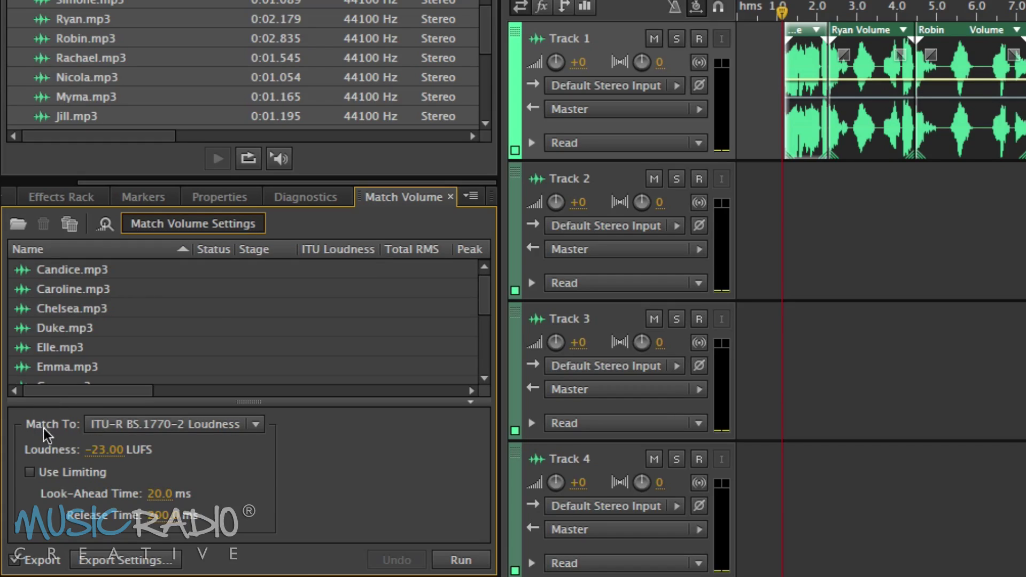
Keep ITU-R BS.1770-2 Loudness matching and set the target loudness to 0 LUFS.
{"action": "left_click", "coordinate": [185, 422]}
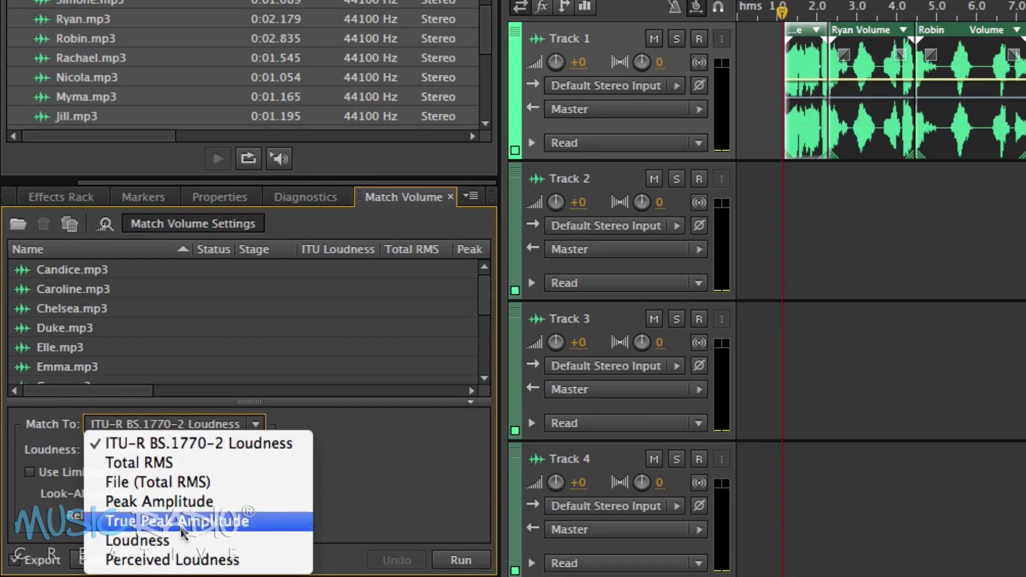
{"action": "left_click", "coordinate": [212, 446]}
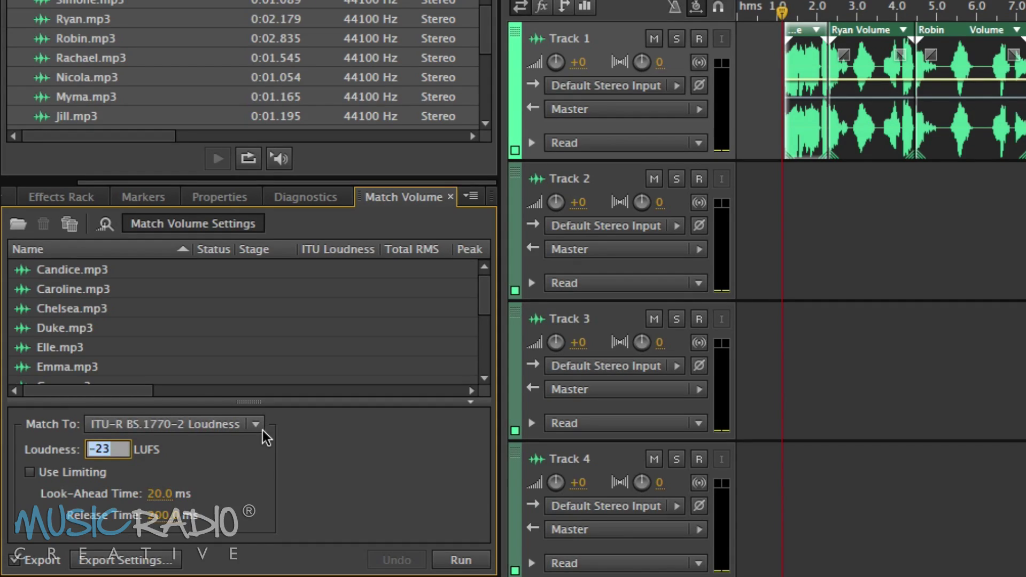
{"action": "type", "text": "0"}
{"action": "key", "text": "Return"}
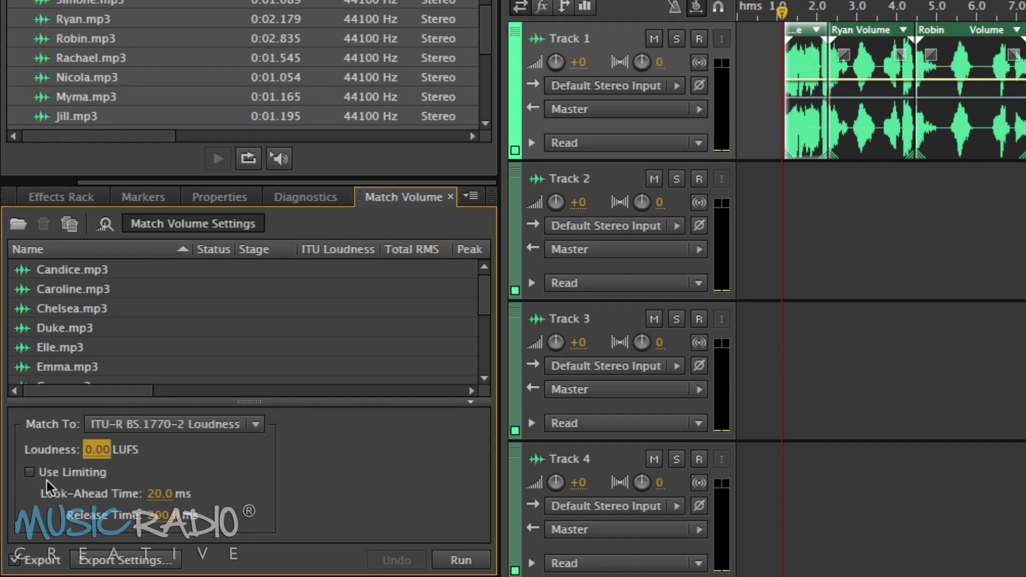
Enable limiting with 5 ms look-ahead and 40 ms release, then view the MP3 320 Kbps export settings.
{"action": "left_click", "coordinate": [29, 472]}
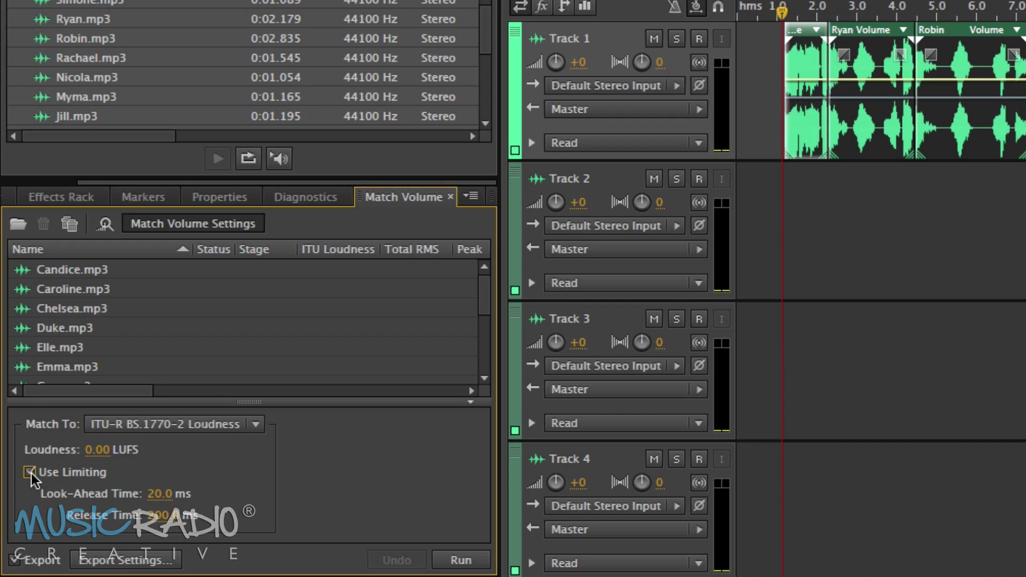
{"action": "left_click", "coordinate": [154, 495]}
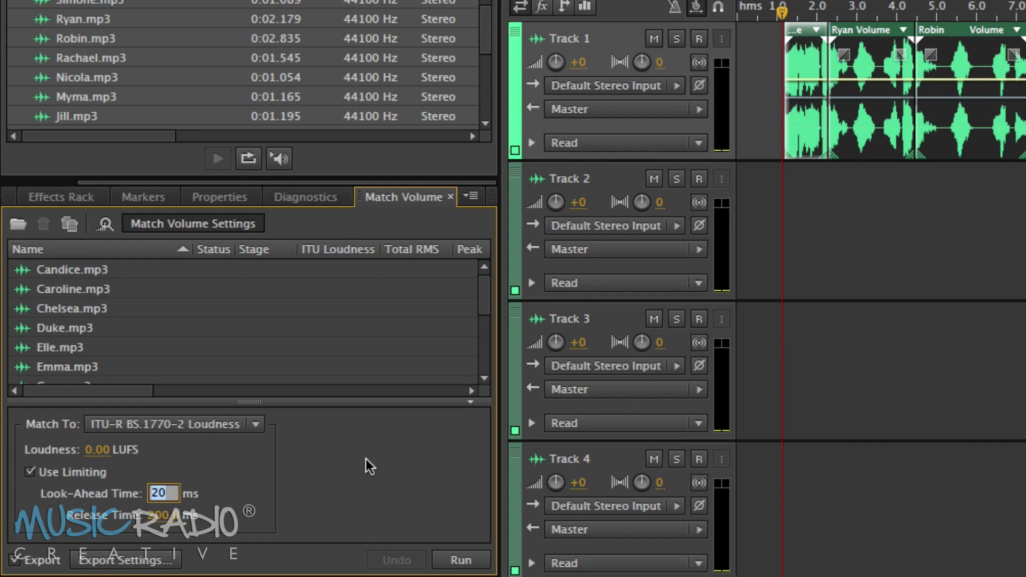
{"action": "type", "text": "5"}
{"action": "key", "text": "Return"}
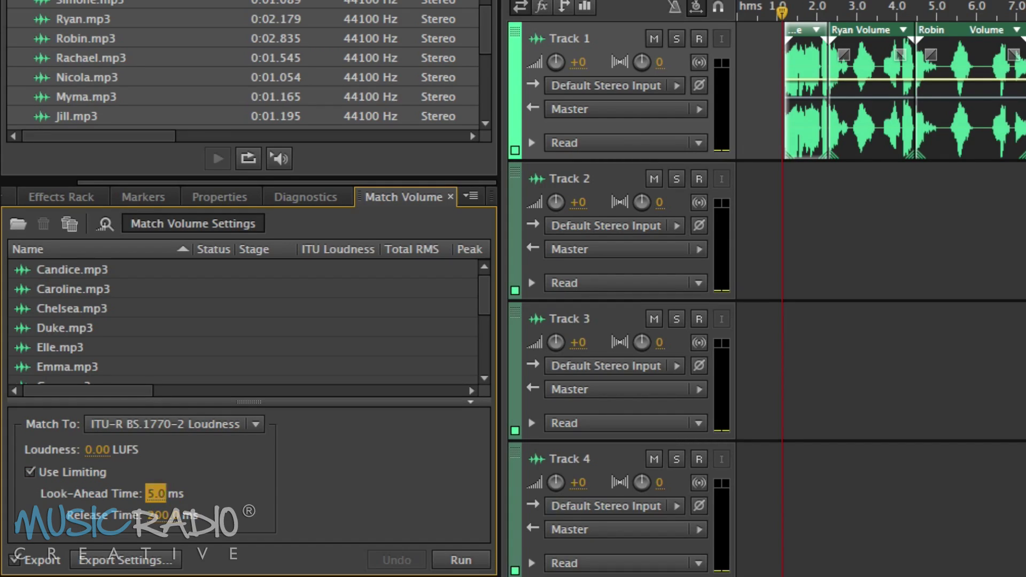
{"action": "left_click", "coordinate": [165, 516]}
{"action": "type", "text": "40"}
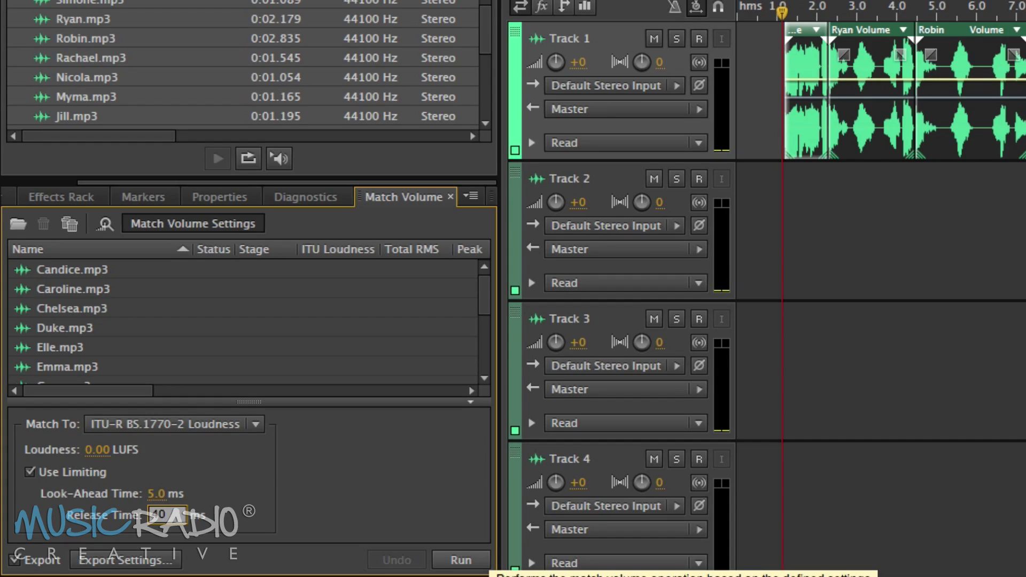
{"action": "key", "text": "Return"}
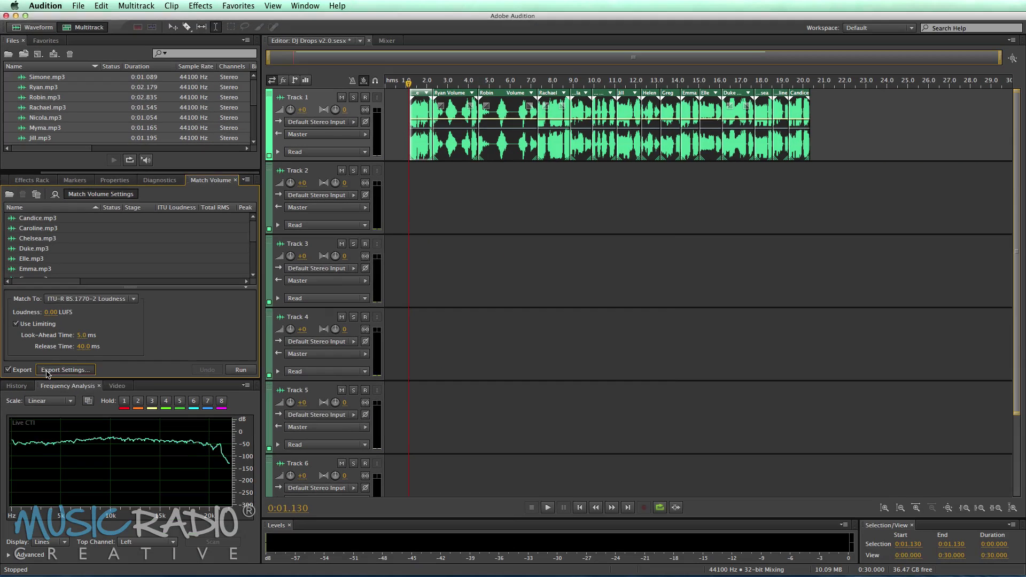
{"action": "left_click", "coordinate": [73, 532]}
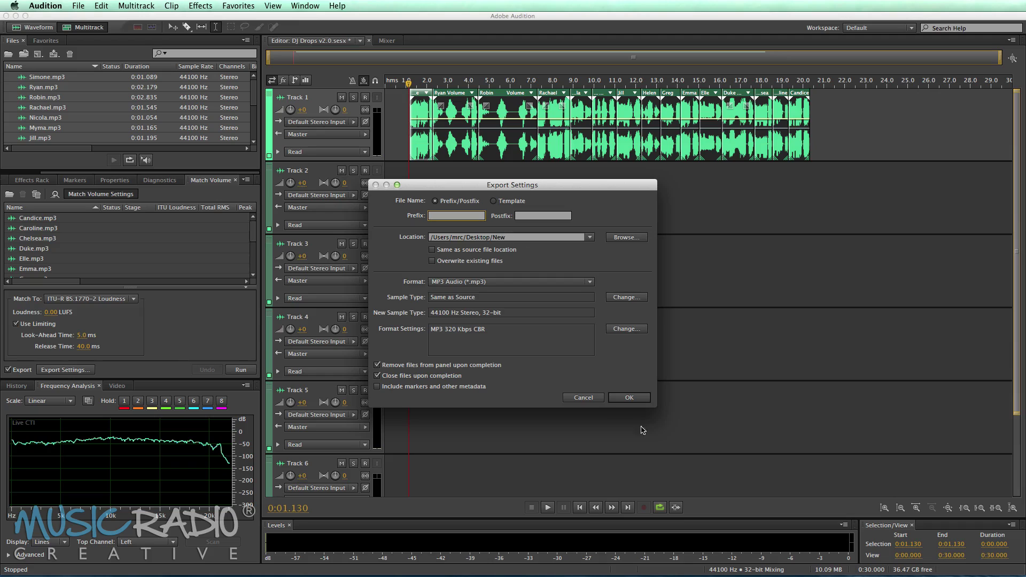
Close Export Settings unchanged and run Match Volume on all the drops.
{"action": "left_click", "coordinate": [597, 400]}
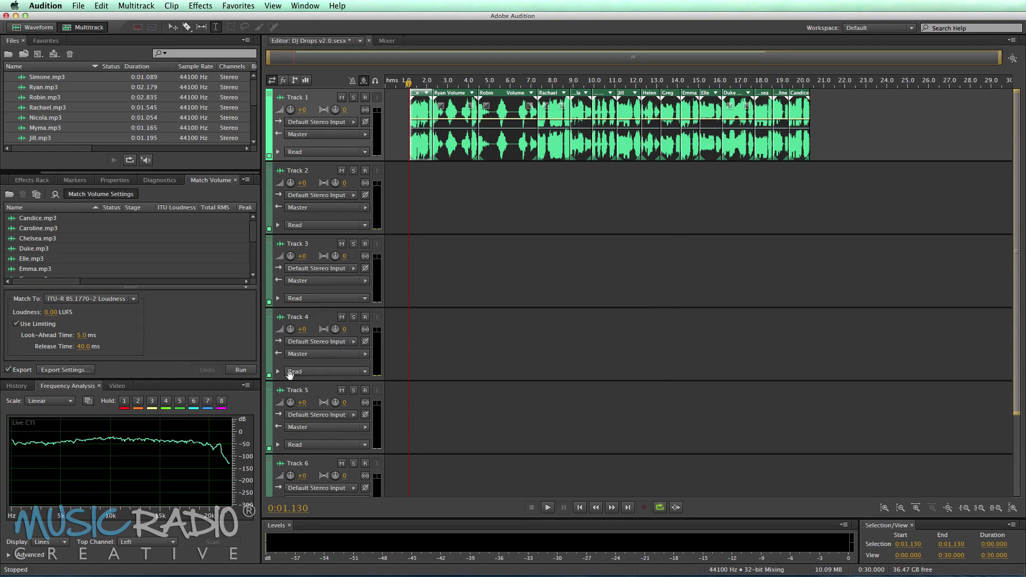
{"action": "left_click", "coordinate": [238, 370]}
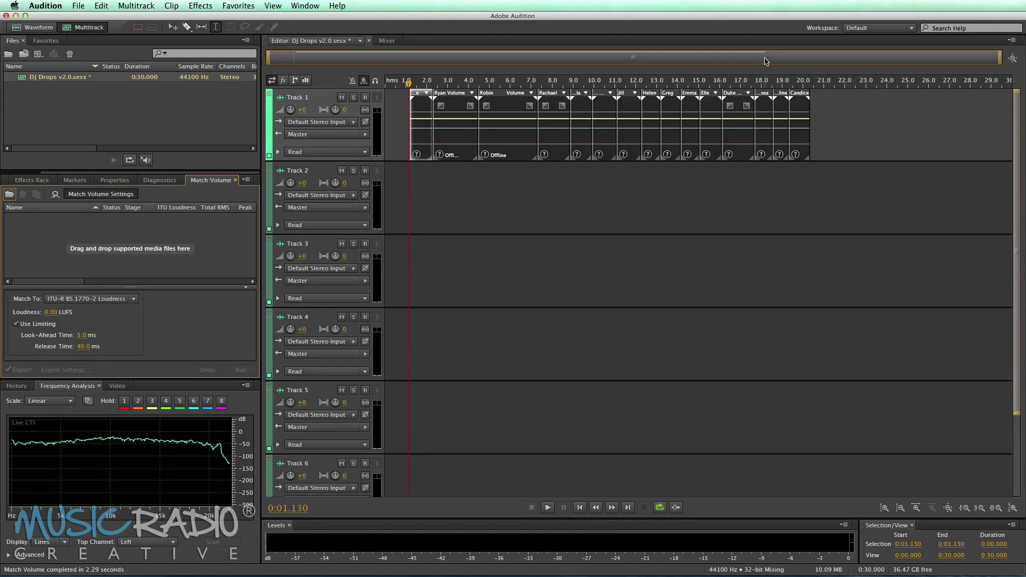
Replace Track 1's offline clips with the seven loudness-matched drop files.
{"action": "key", "text": "super+a"}
{"action": "key", "text": "Delete"}
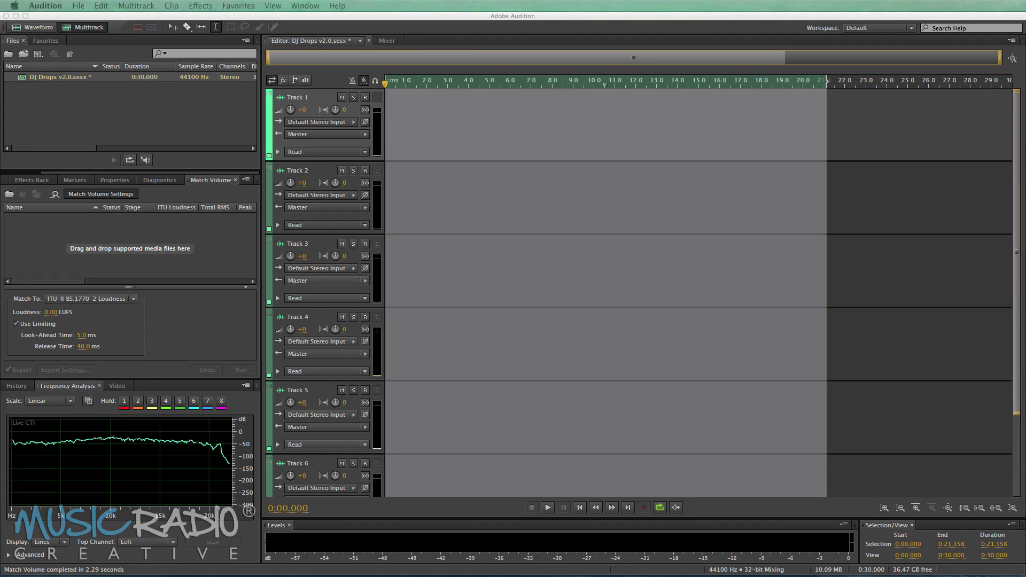
{"action": "left_click_drag", "start_coordinate": [729, 187], "coordinate": [488, 133]}
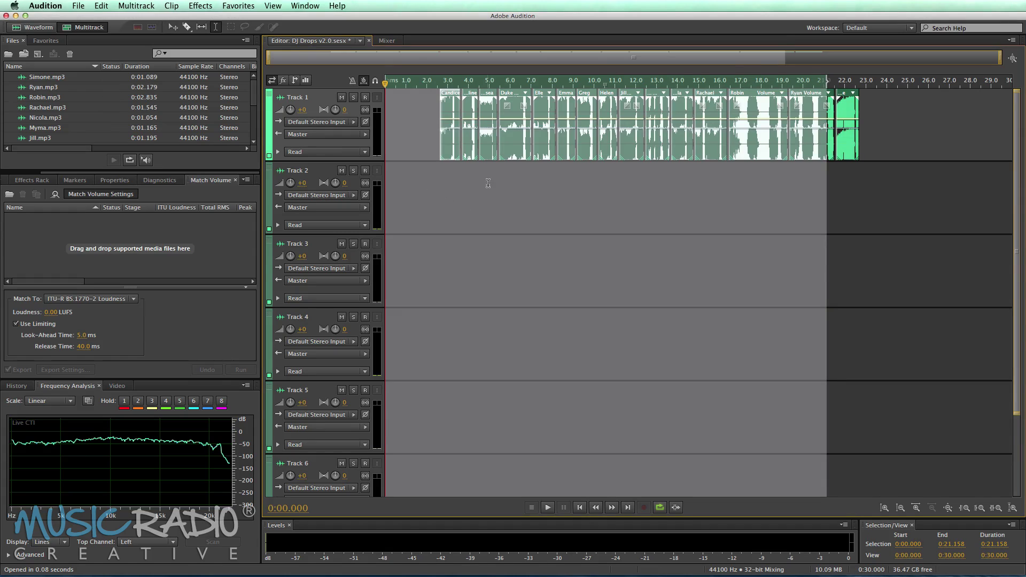
Preview the matched drops on Track 1 starting from 14.849 seconds.
{"action": "left_click", "coordinate": [662, 179]}
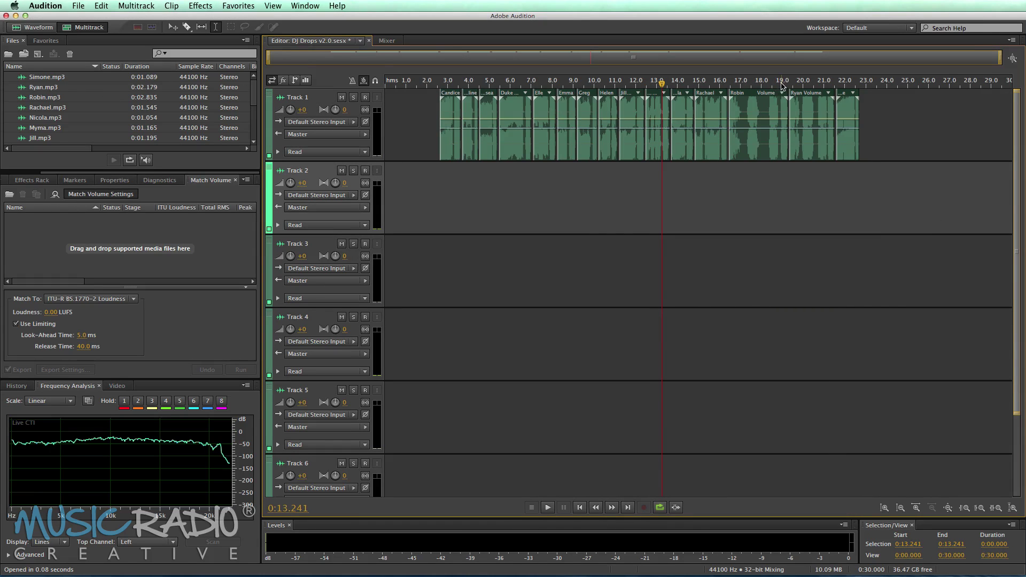
{"action": "scroll", "coordinate": [782, 84], "scroll_direction": "up", "scroll_amount": 2}
{"action": "scroll", "coordinate": [782, 84], "scroll_direction": "up", "scroll_amount": 2}
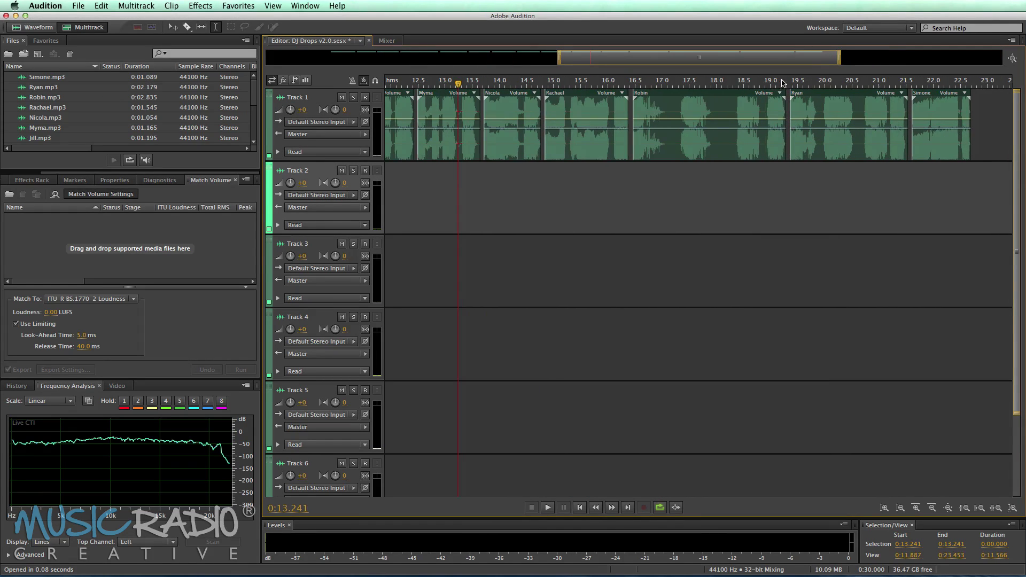
{"action": "left_click", "coordinate": [545, 84]}
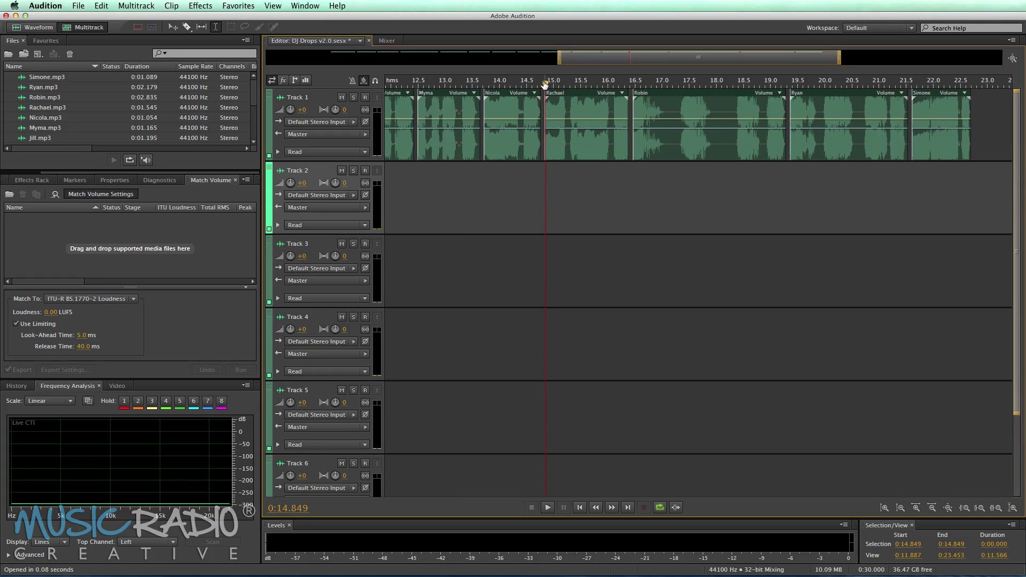
{"action": "key", "text": "space"}
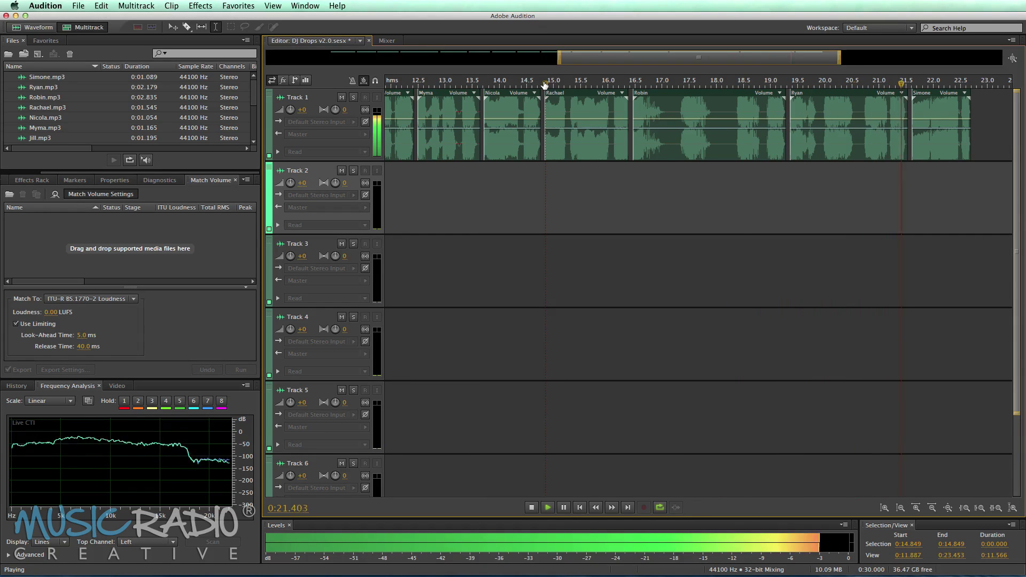
{"action": "key", "text": "space"}
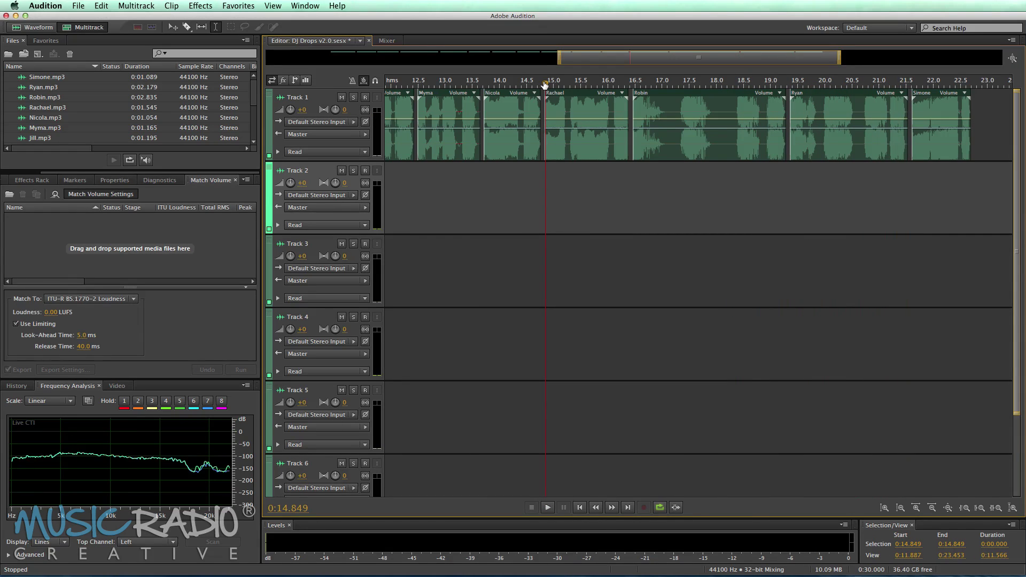